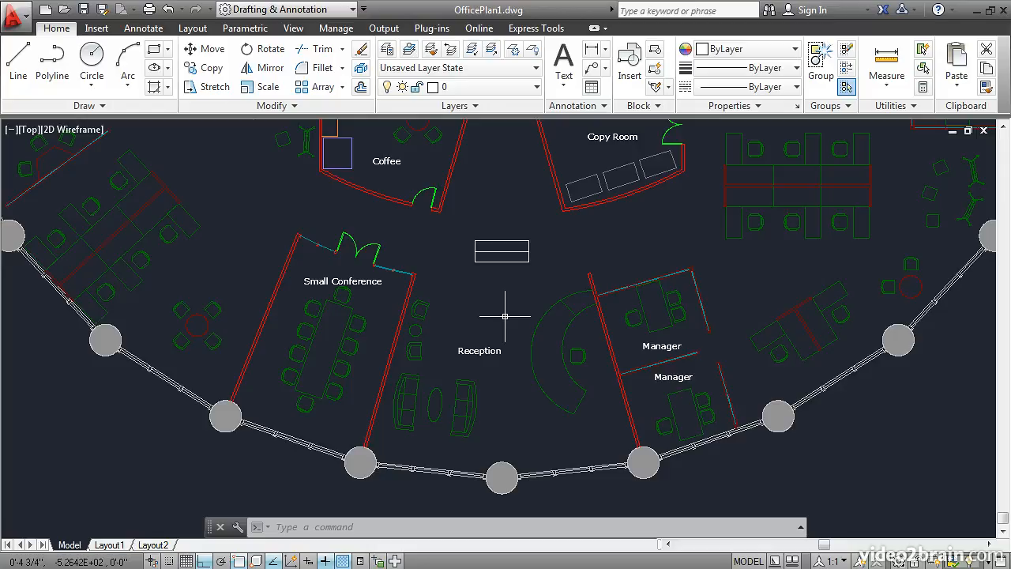
- Start an attribute definition with the tag LNAME and the prompt "Employee Last Name"
scroll(500, 301, up, 2)
scroll(487, 258, up, 2)
middle_drag(479, 256, 464, 360)
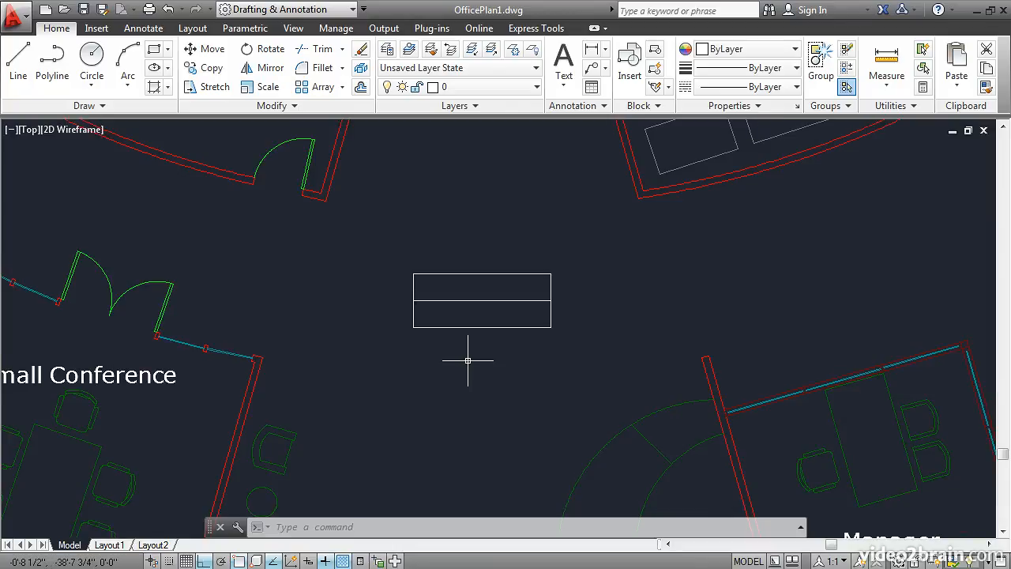
click(96, 27)
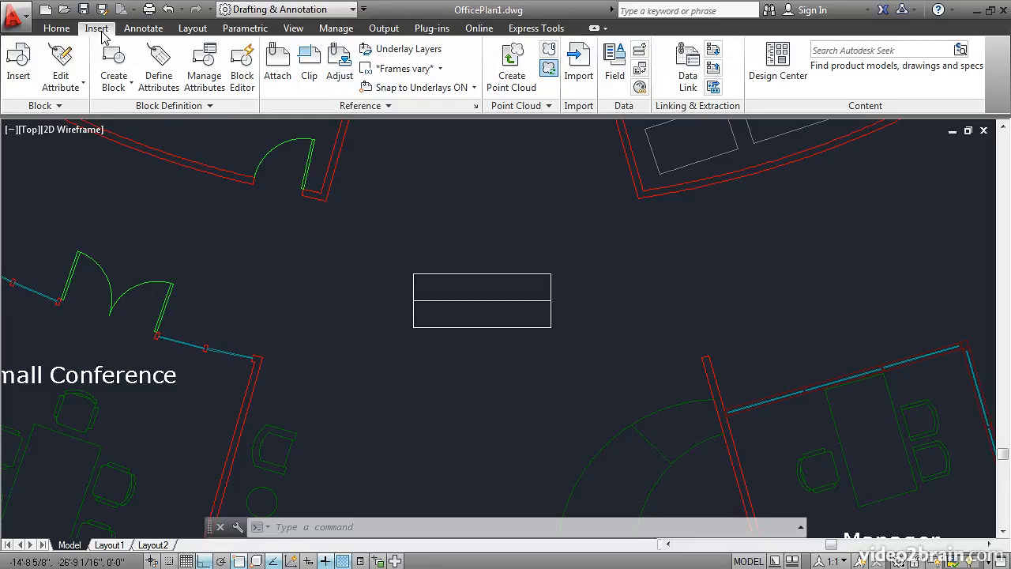
click(160, 67)
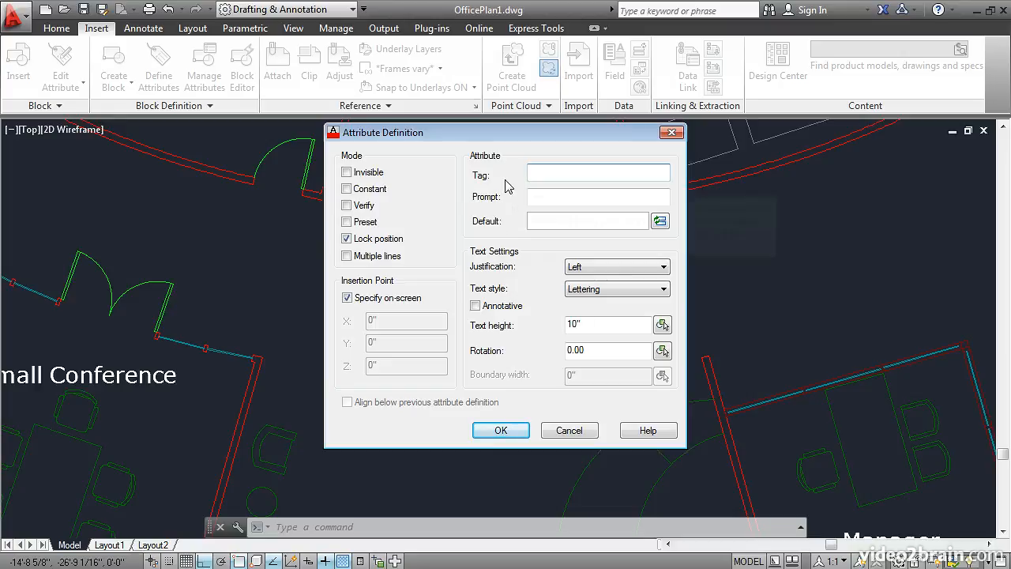
mouse_move(507, 184)
text(LNAME)
click(553, 197)
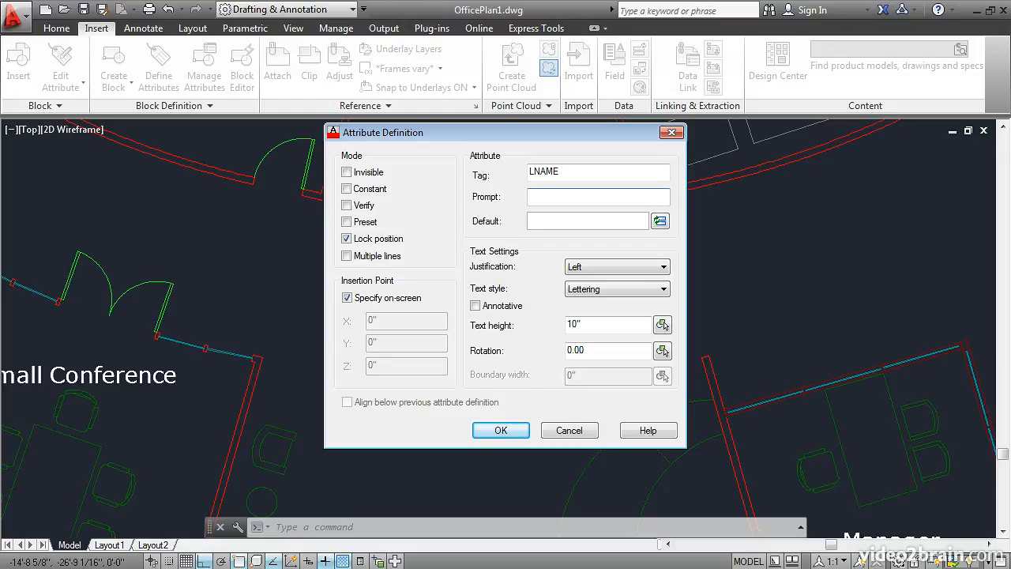
text(Employee Last Name)
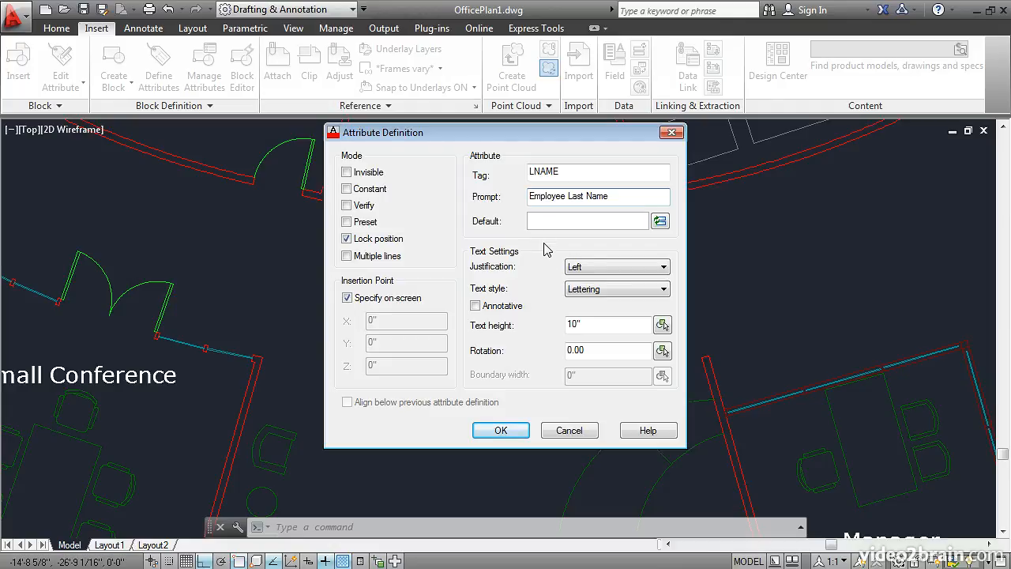
- Give the LNAME attribute Middle center justification and place it at the centre of the two-row box's upper cell
click(595, 268)
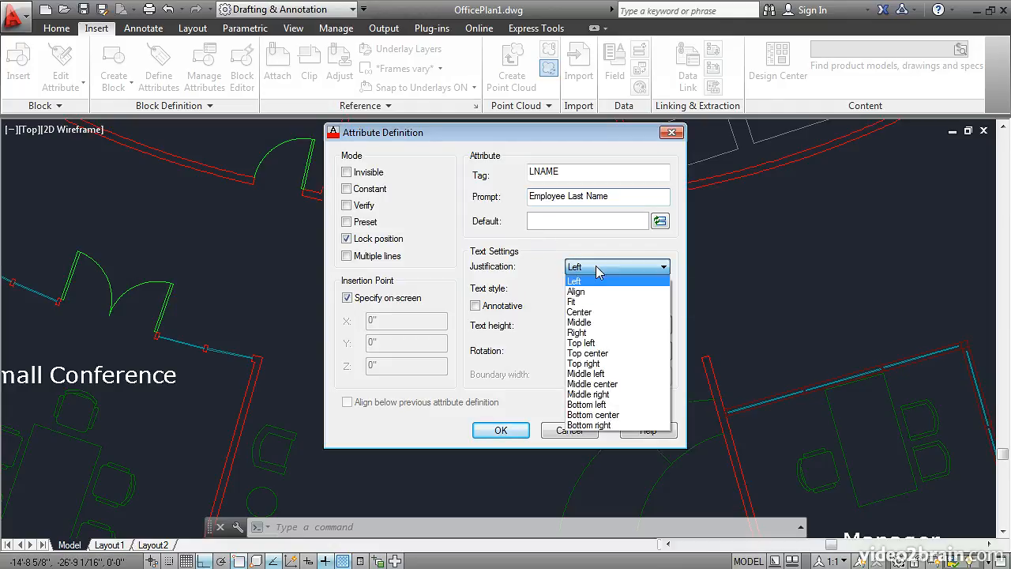
click(609, 384)
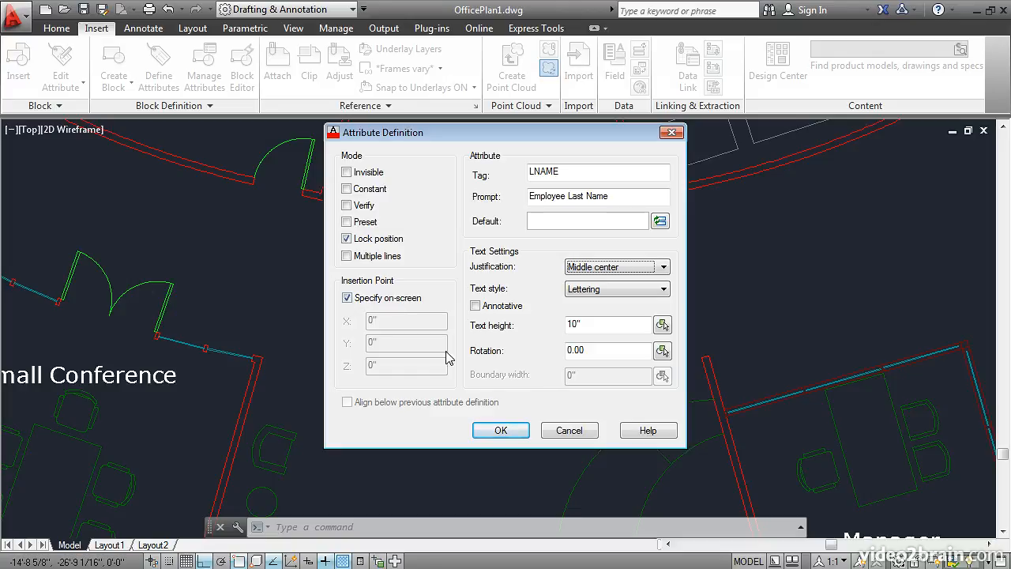
click(491, 434)
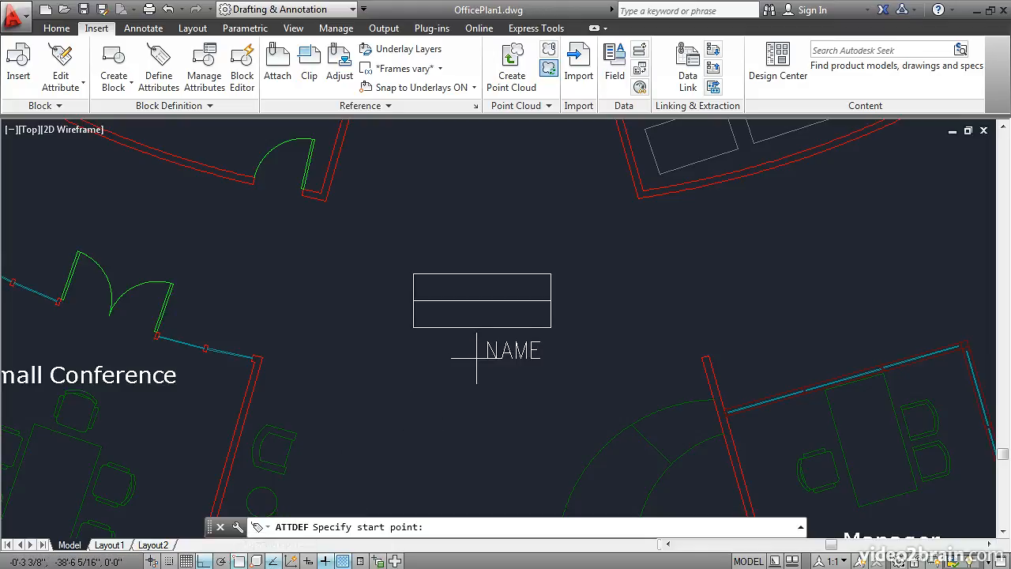
scroll(476, 358, up, 2)
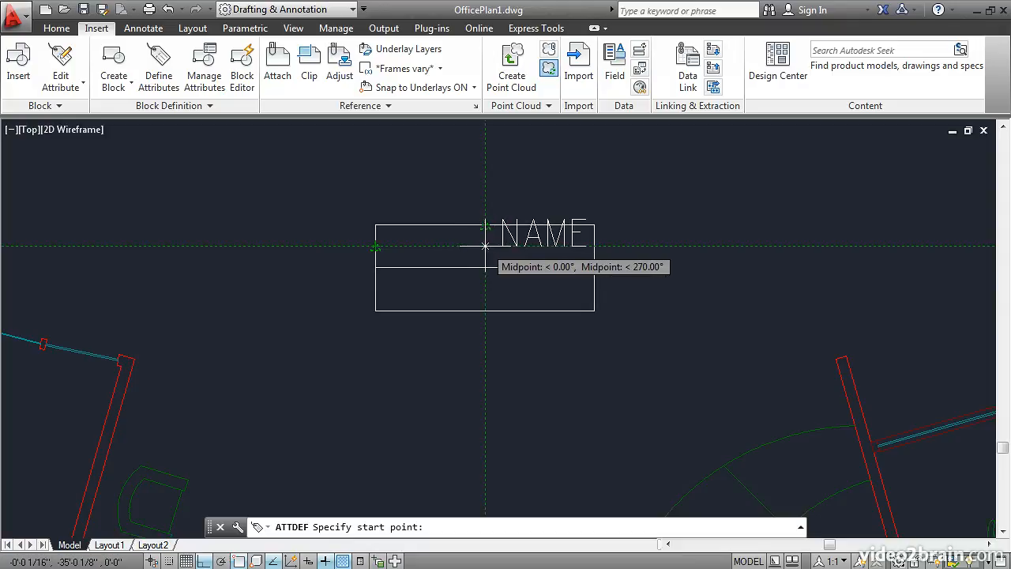
click(485, 246)
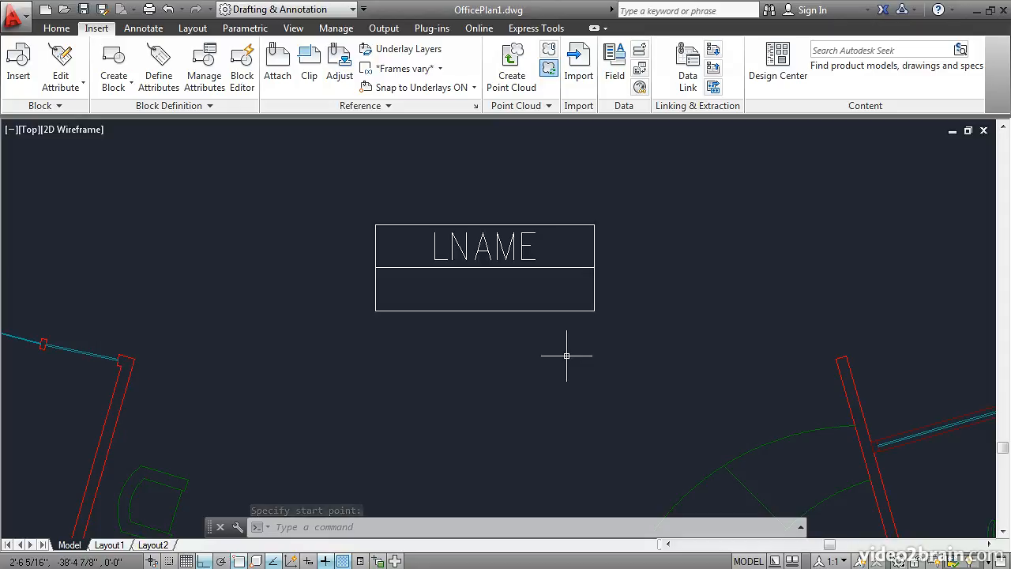
- Start a second attribute definition with tag RMNO, prompt "Room Number" and default value 1500
key(Return)
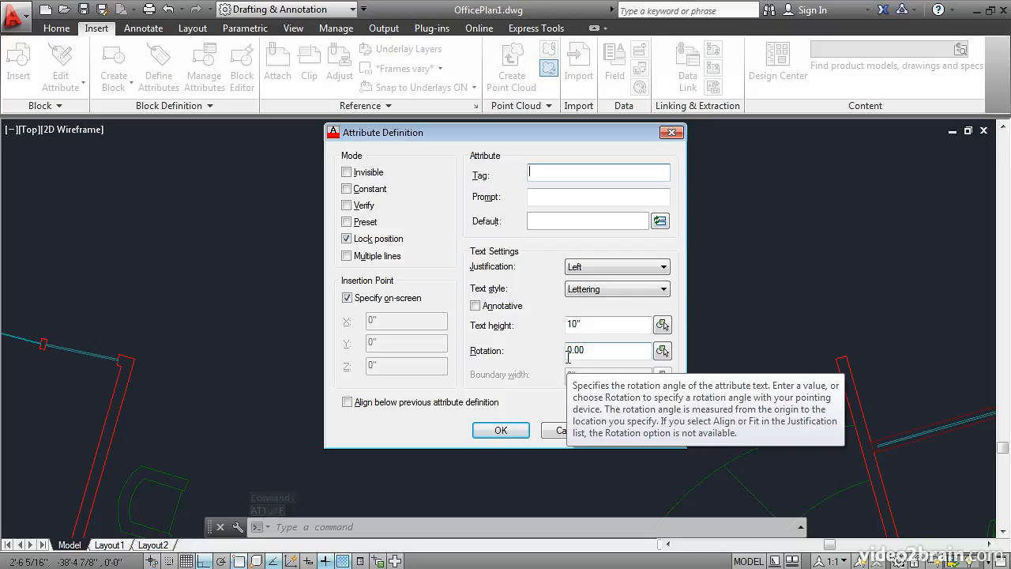
text(R)
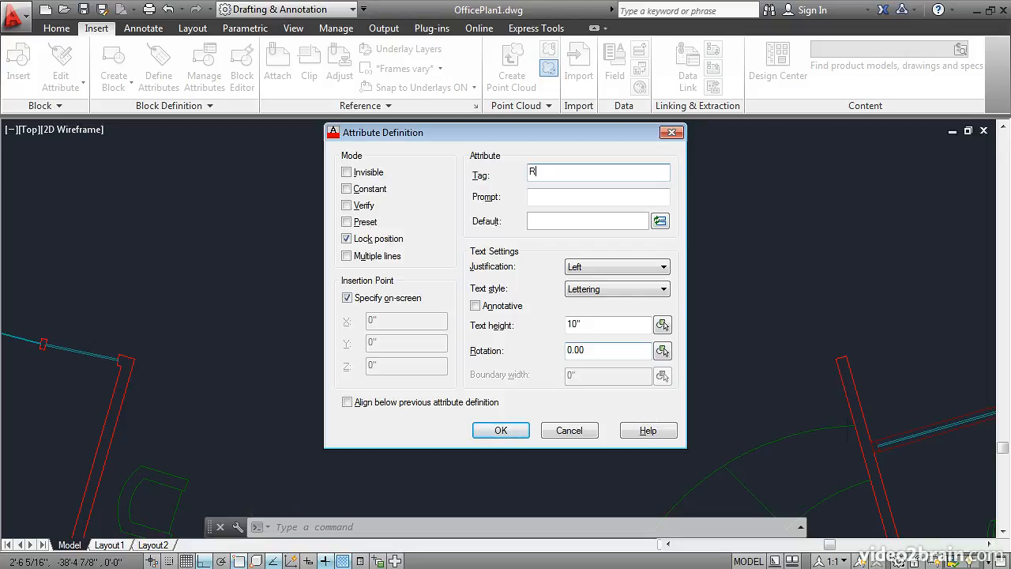
text(MNO)
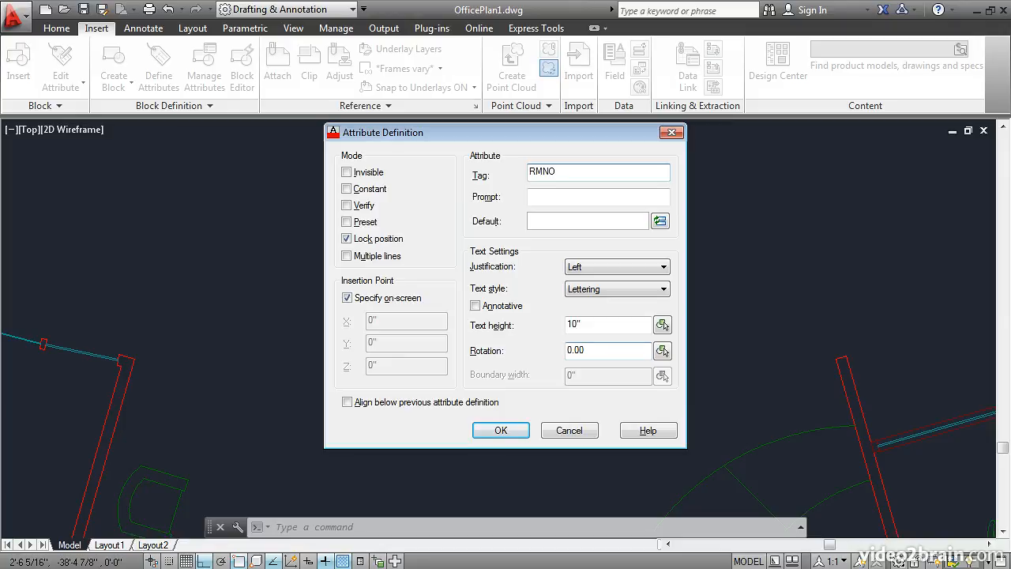
key(Tab)
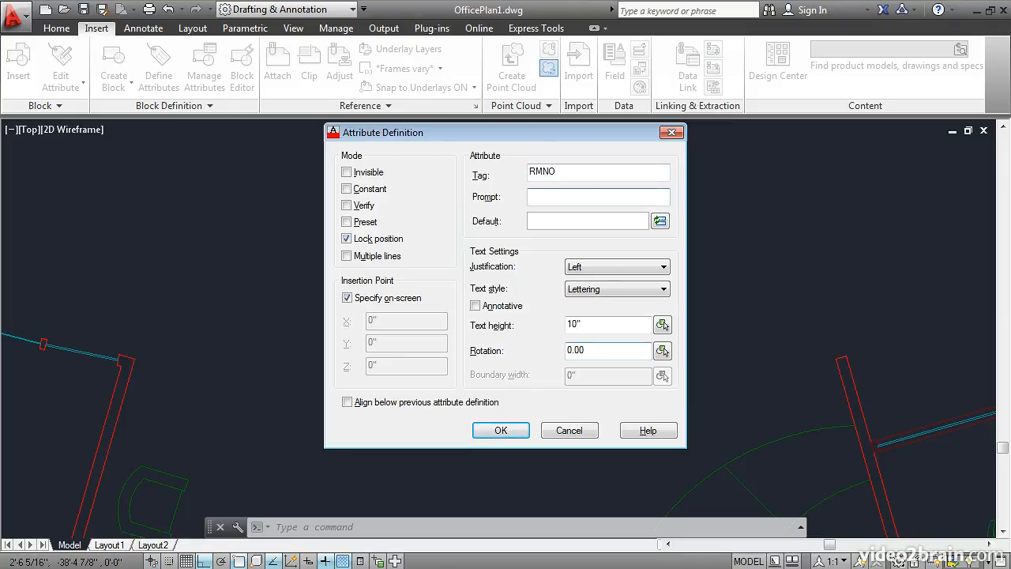
text(Room Number)
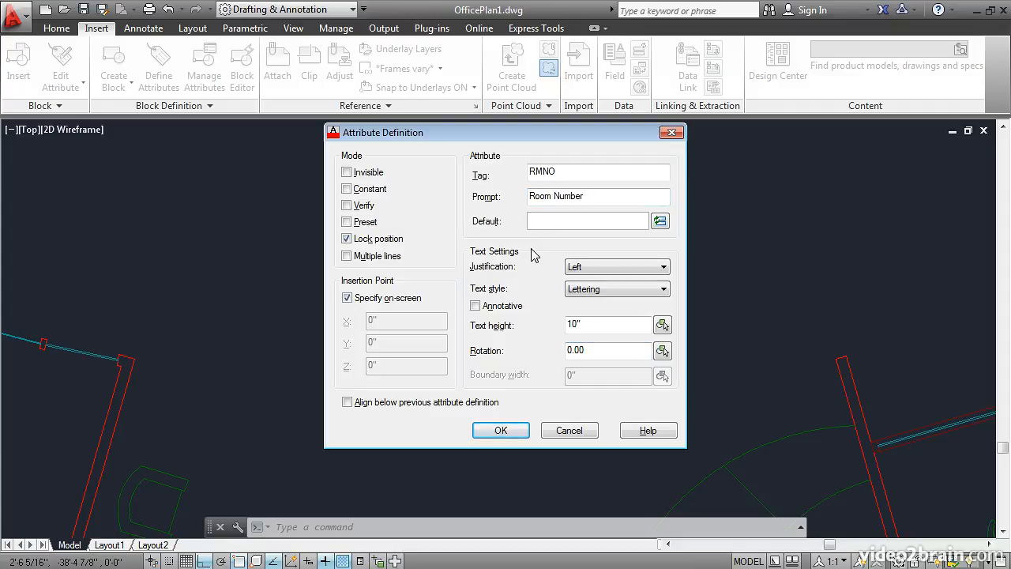
key(Tab)
text(1500)
- Give the RMNO attribute Middle center justification and place it at the centre of the box's lower cell
click(606, 273)
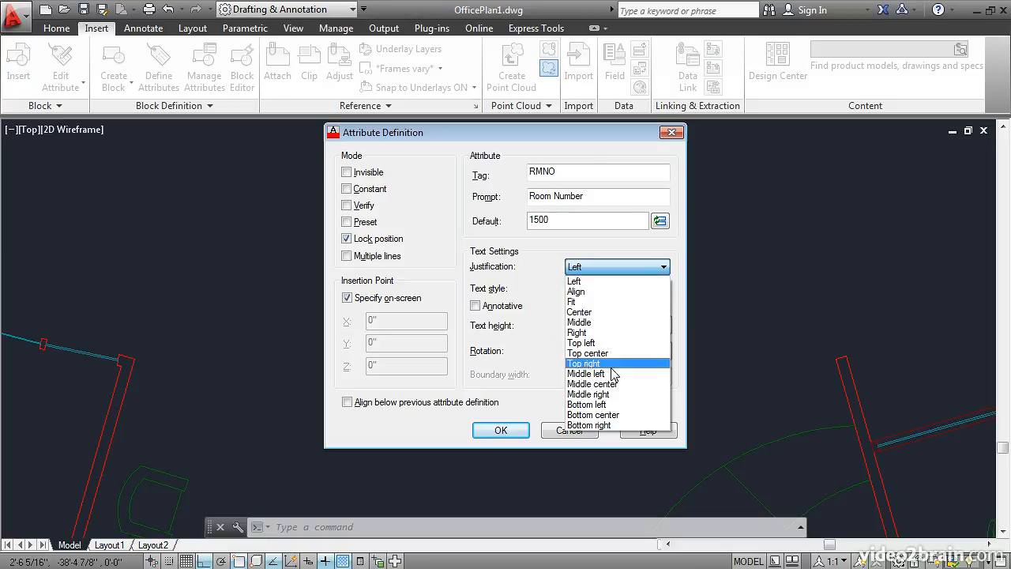
click(613, 384)
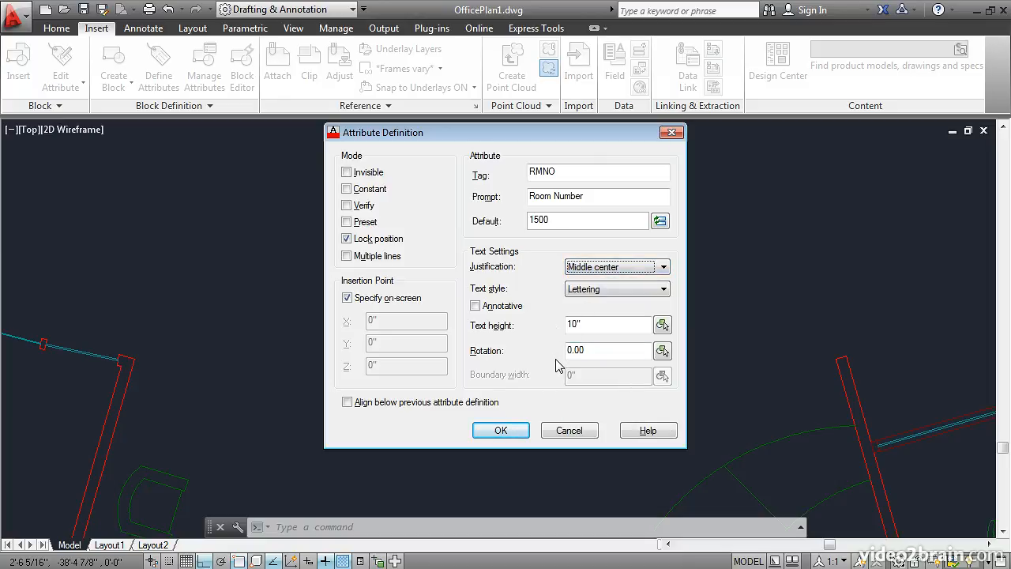
click(502, 430)
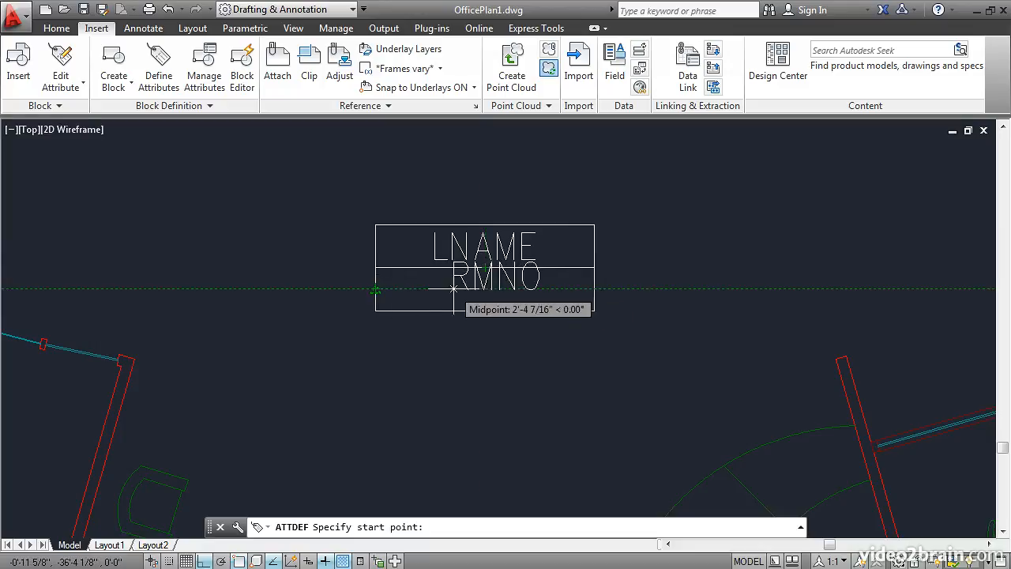
click(485, 289)
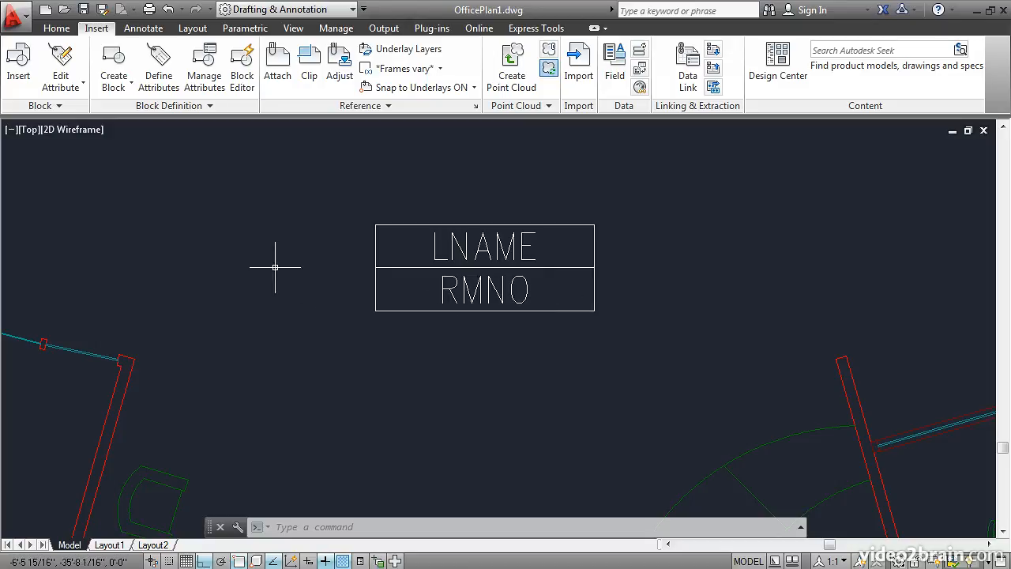
- Start a third attribute definition in Invisible mode with tag DEPT, prompt "Department" and default value "General"
click(155, 88)
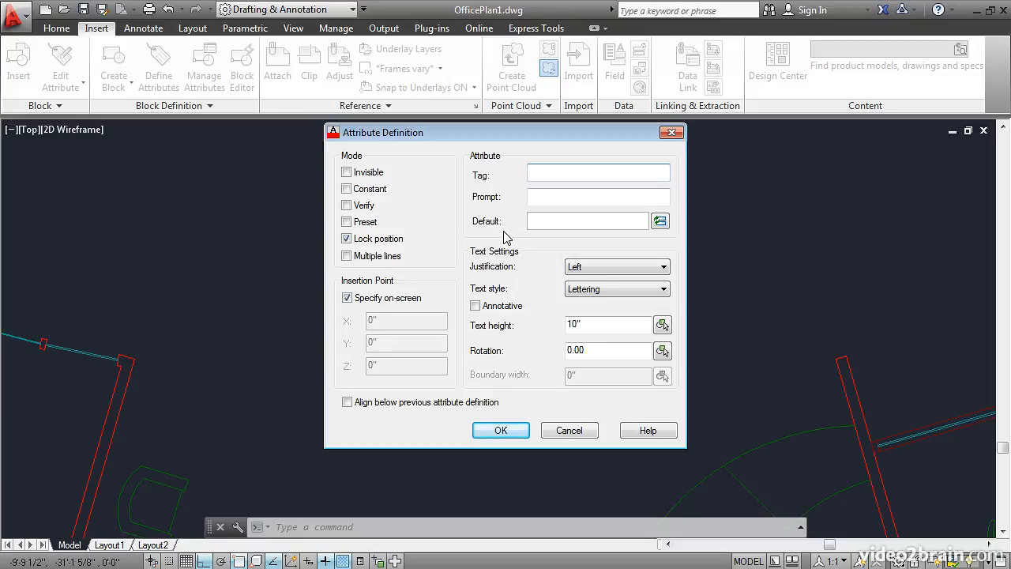
text(DEPT)
key(Tab)
text(D)
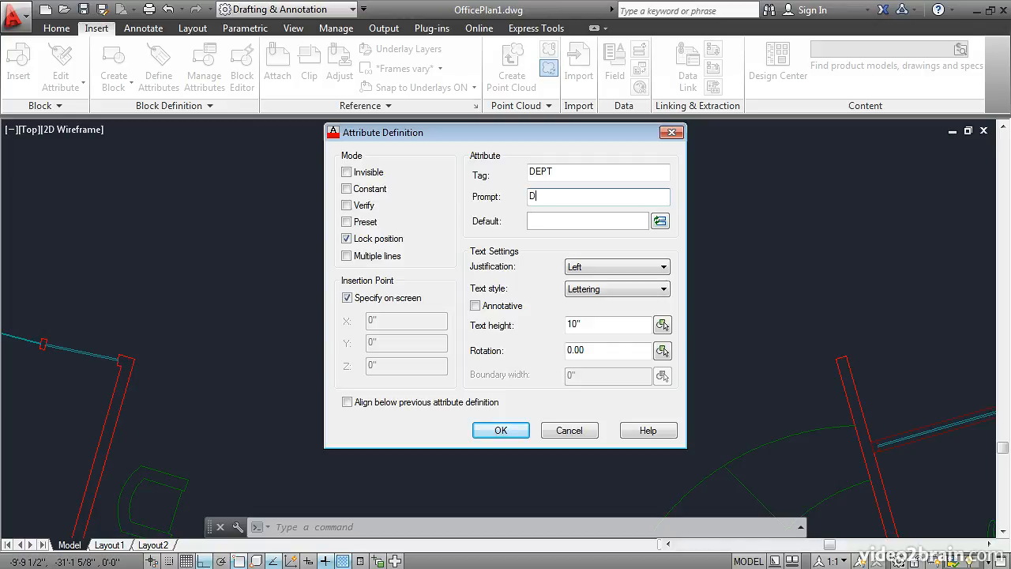
text(epartment)
click(534, 223)
text(General)
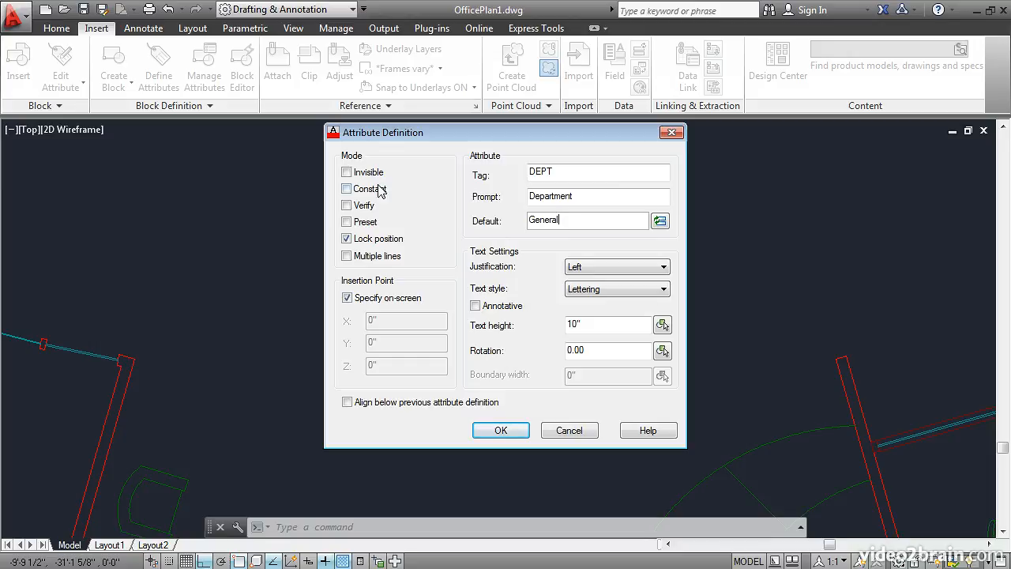
click(347, 173)
- Give the DEPT attribute Middle center justification and place it just above the box, aligned with the midpoint of its upper edge
click(602, 269)
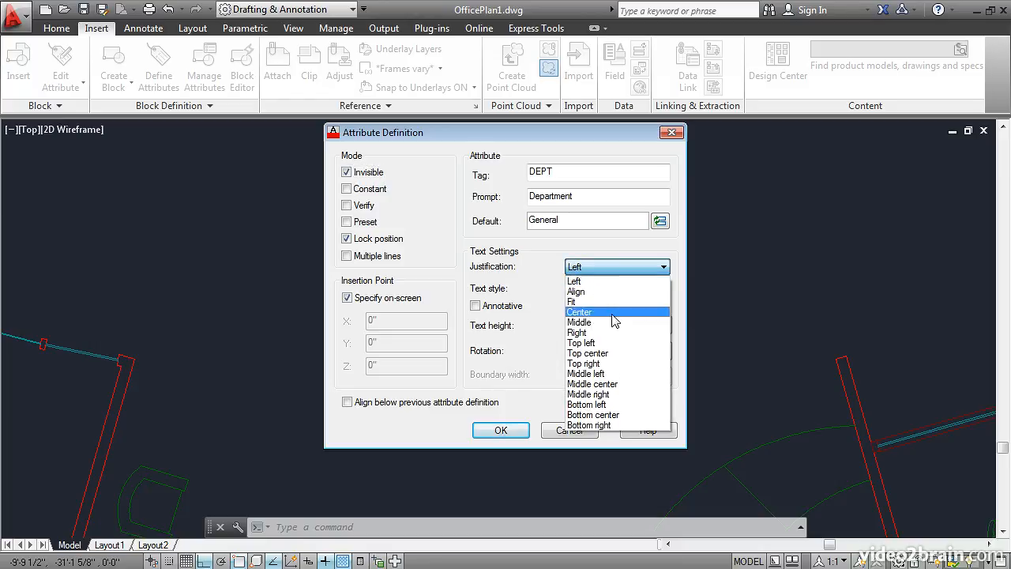
click(615, 384)
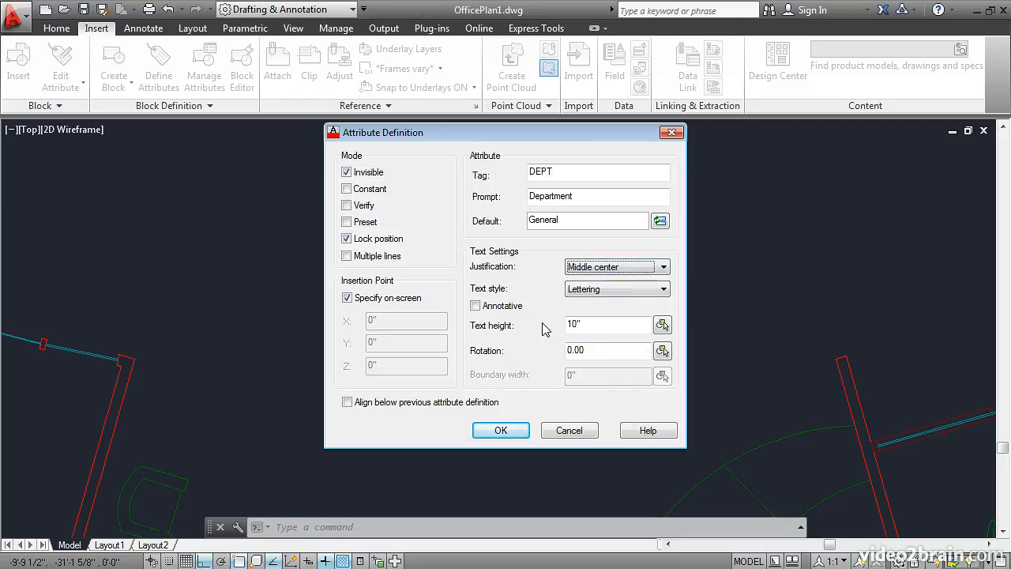
click(500, 430)
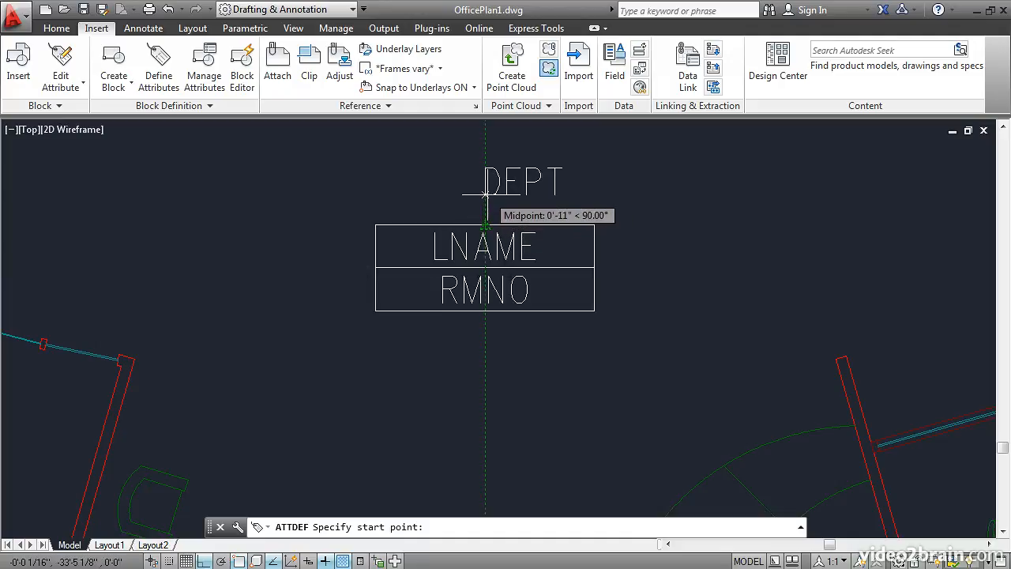
click(486, 201)
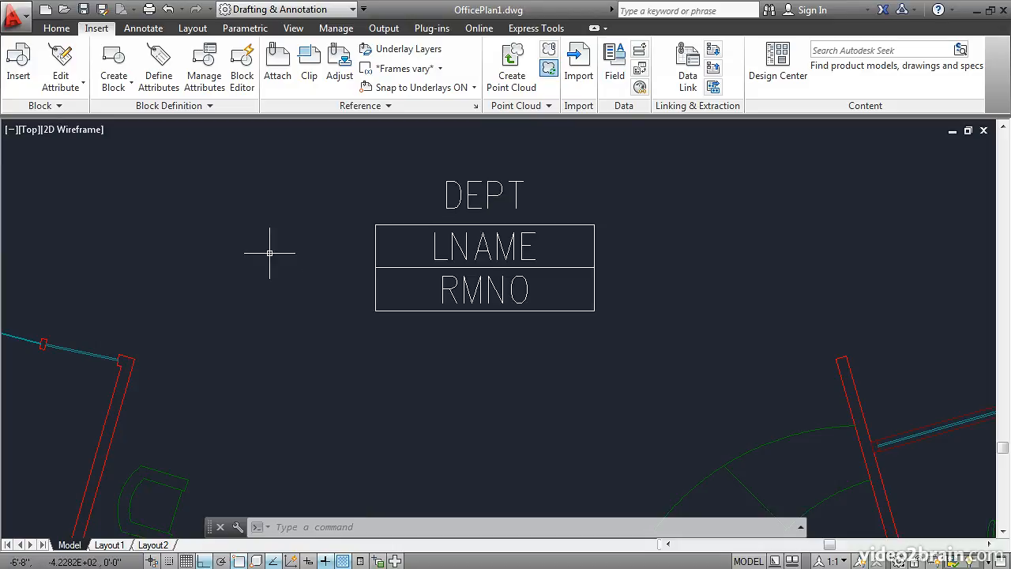